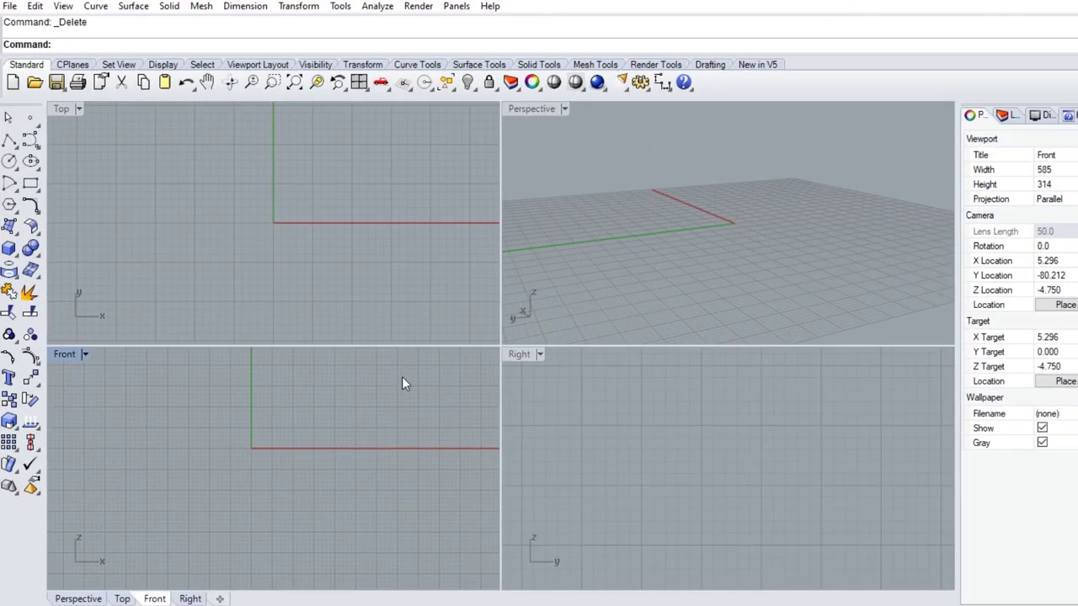
Draw a circle of radius 17 centred at the origin in the Front view.
click(15, 171)
click(35, 173)
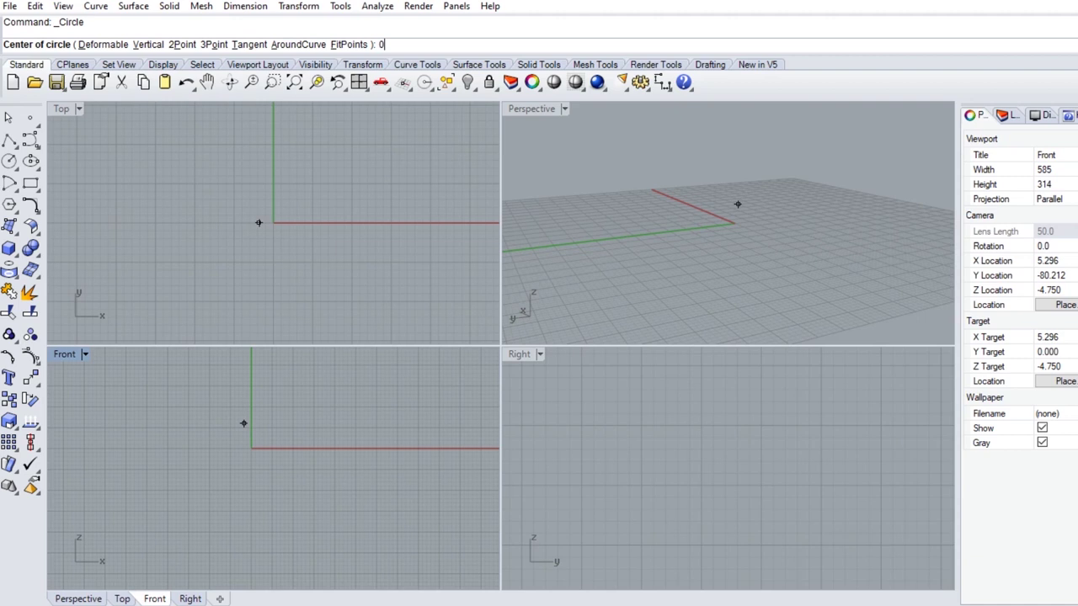
key(Return)
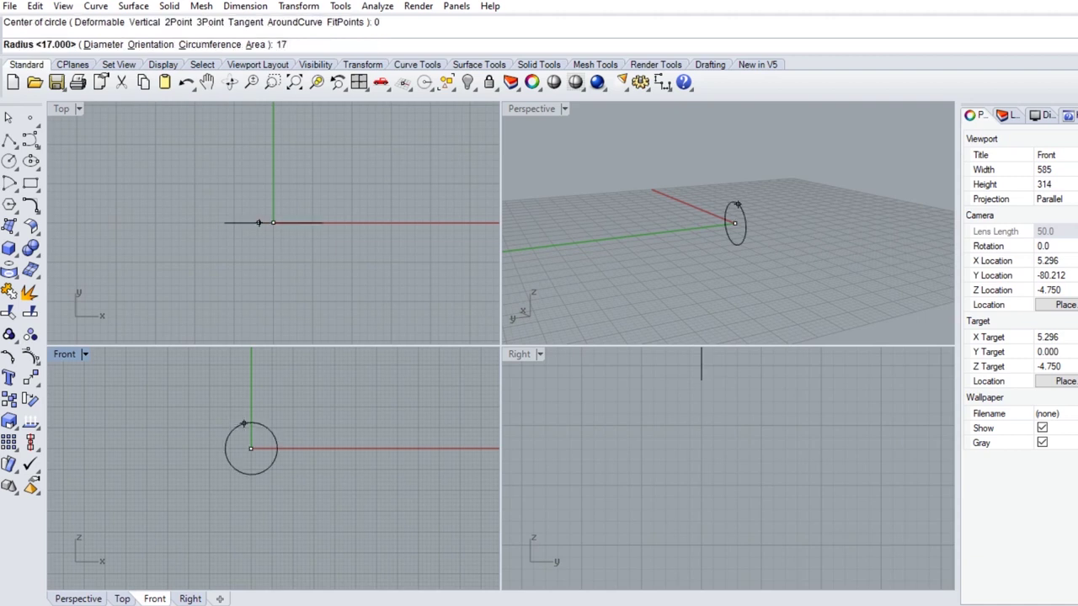
key(Return)
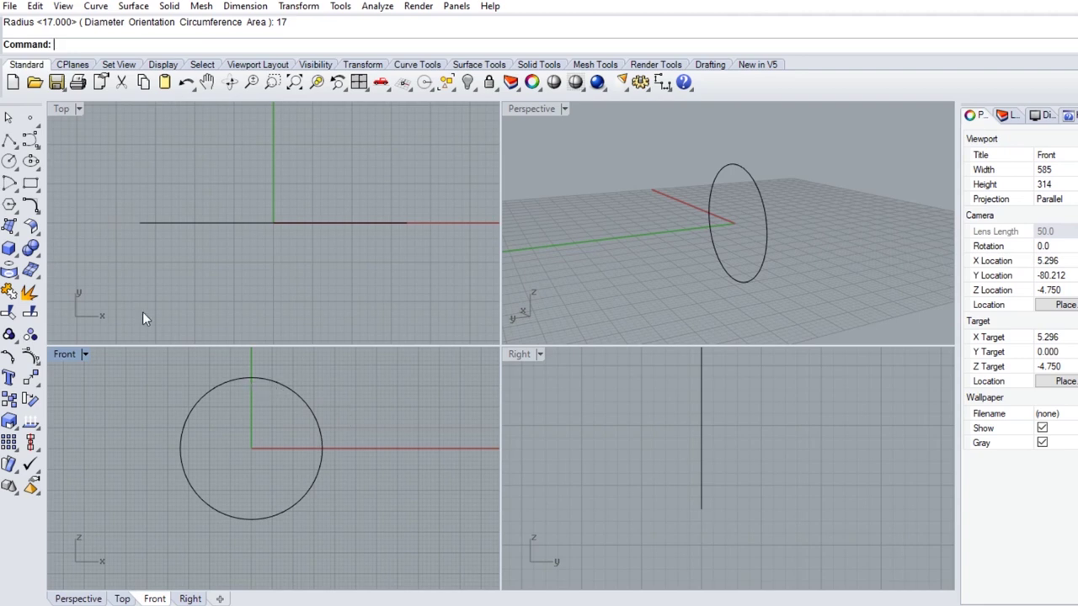
Draw a centre-start-angle half-circle arc centred on the circle's top point in the Right view.
click(16, 189)
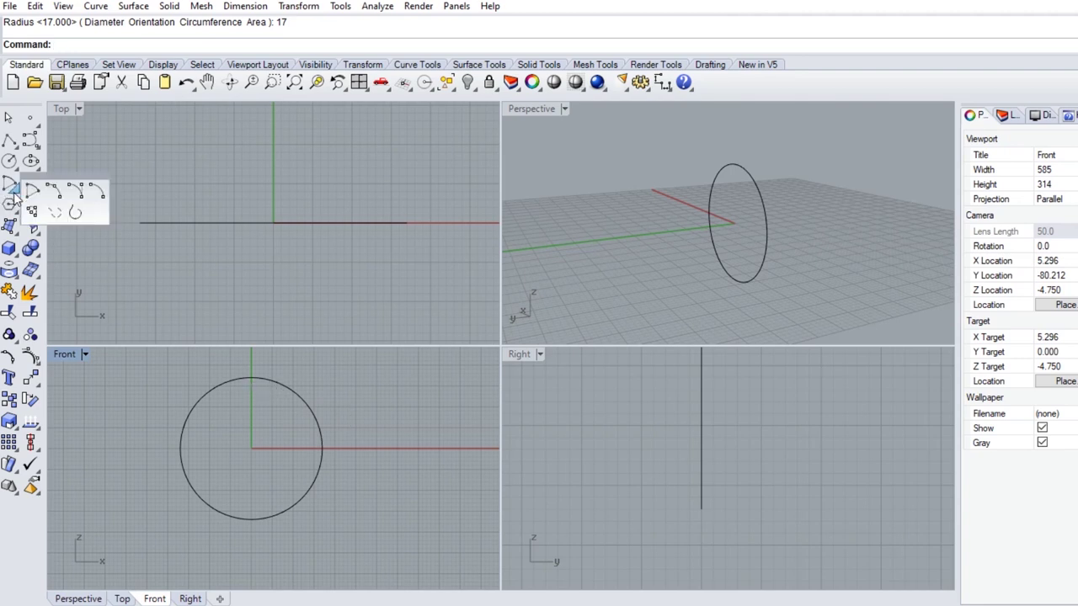
click(31, 192)
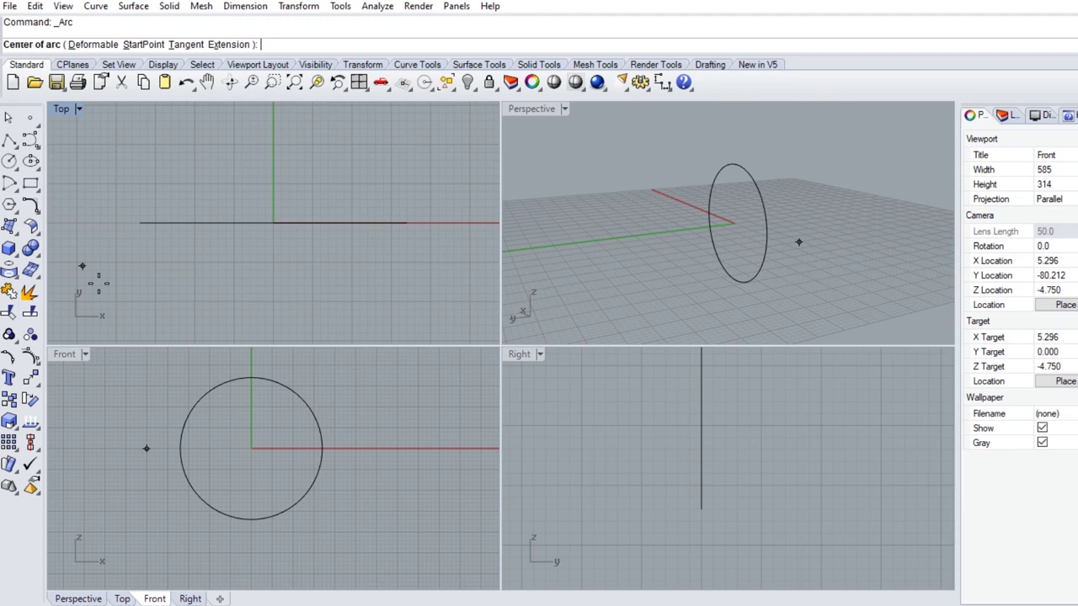
right_drag(671, 429, 730, 442)
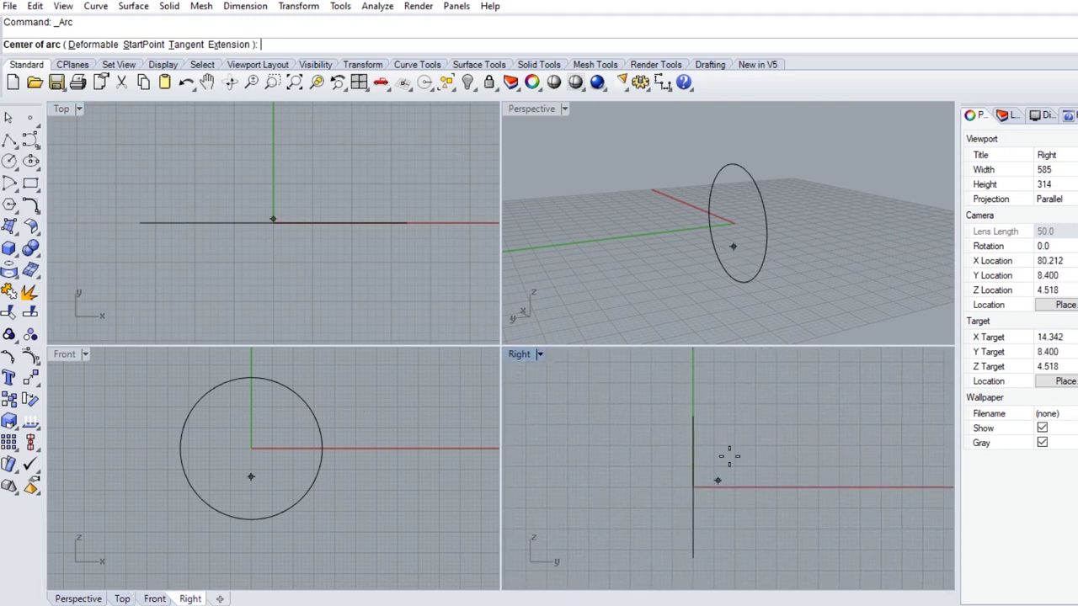
right_drag(669, 410, 712, 411)
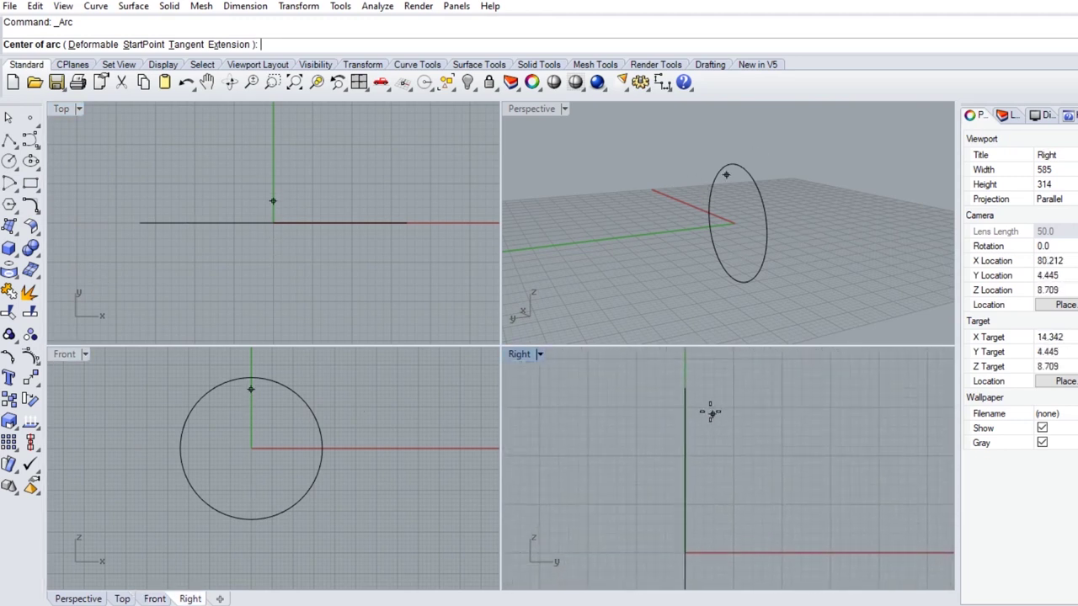
click(684, 387)
right_drag(685, 387, 688, 446)
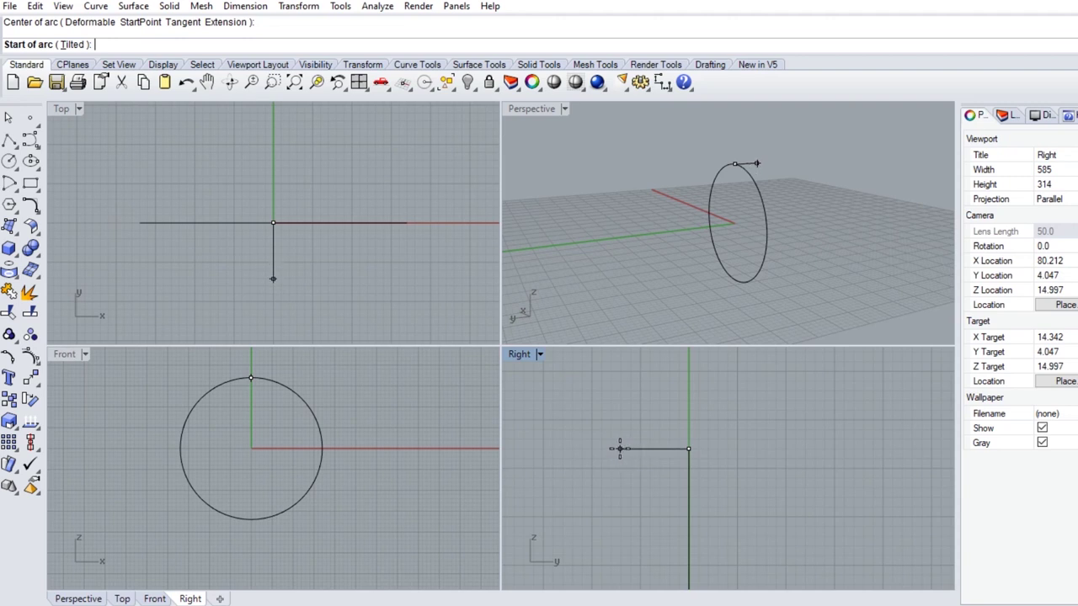
click(614, 448)
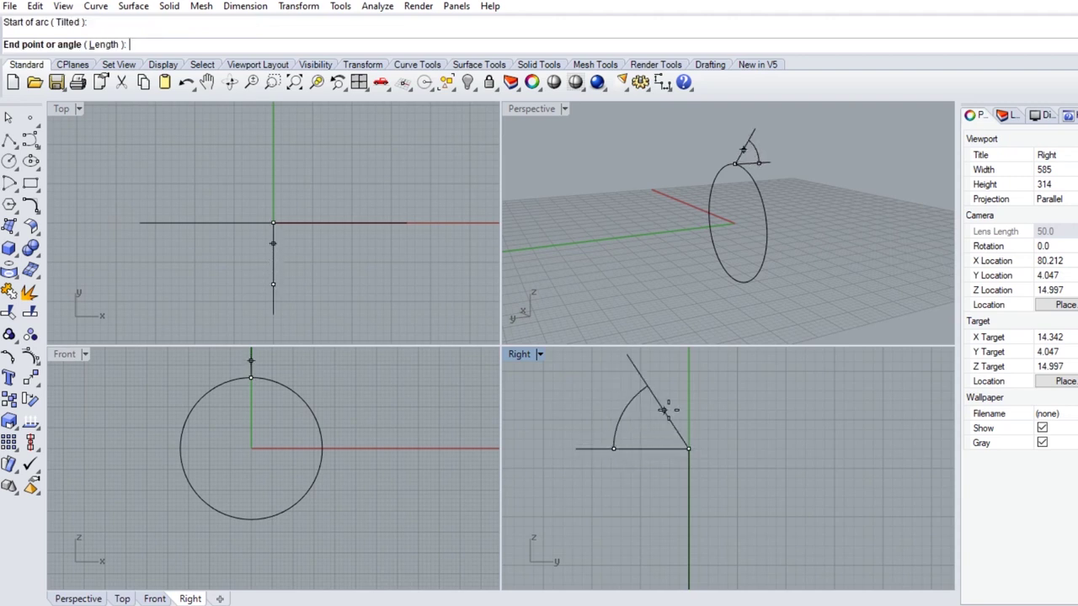
click(723, 448)
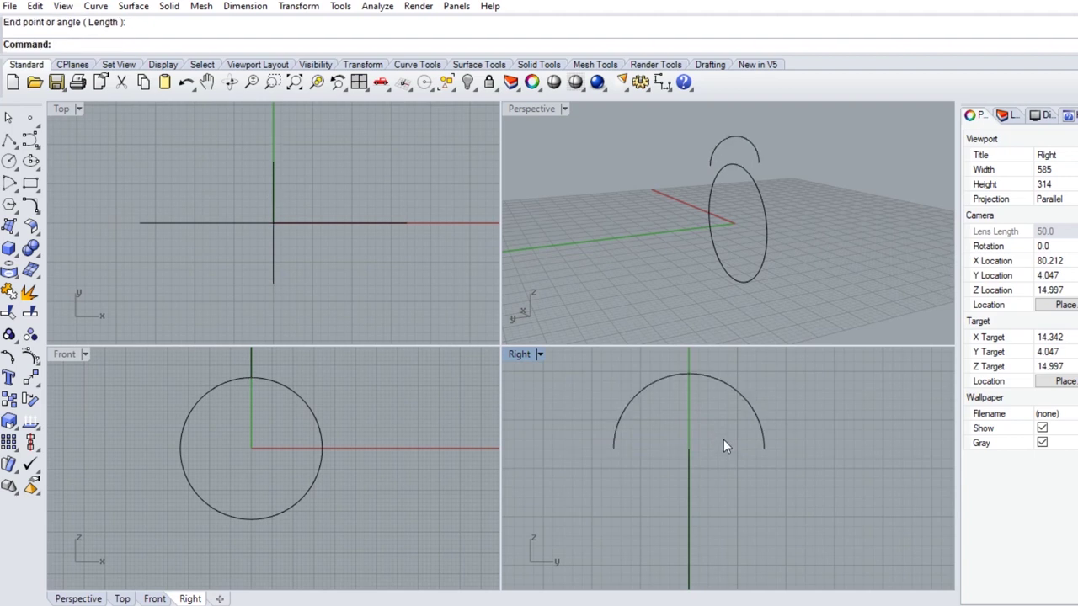
click(10, 141)
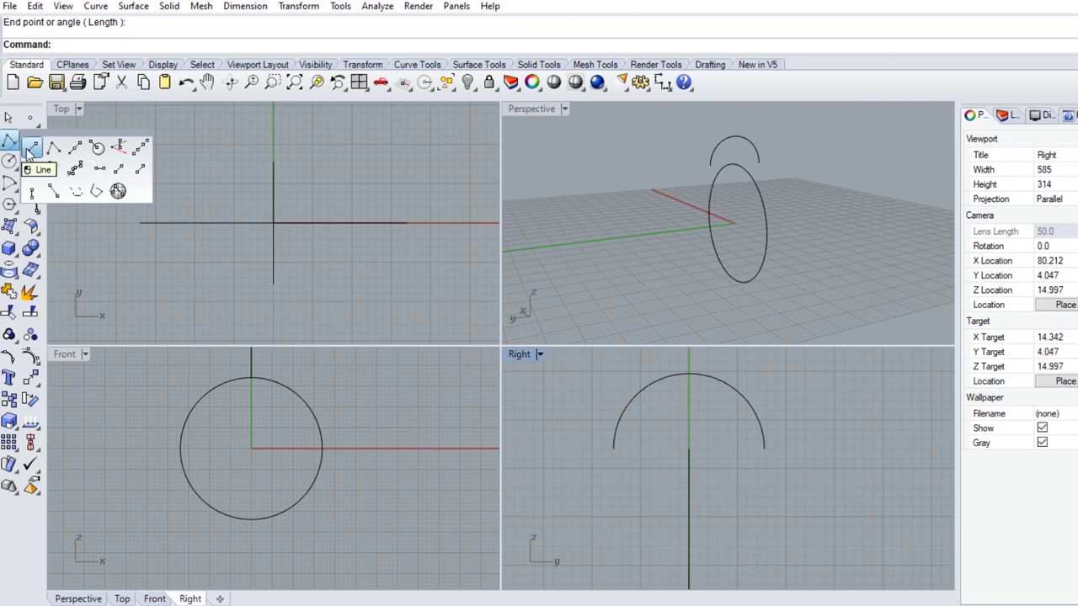
Draw a straight line connecting the arc's left and right ends.
click(31, 149)
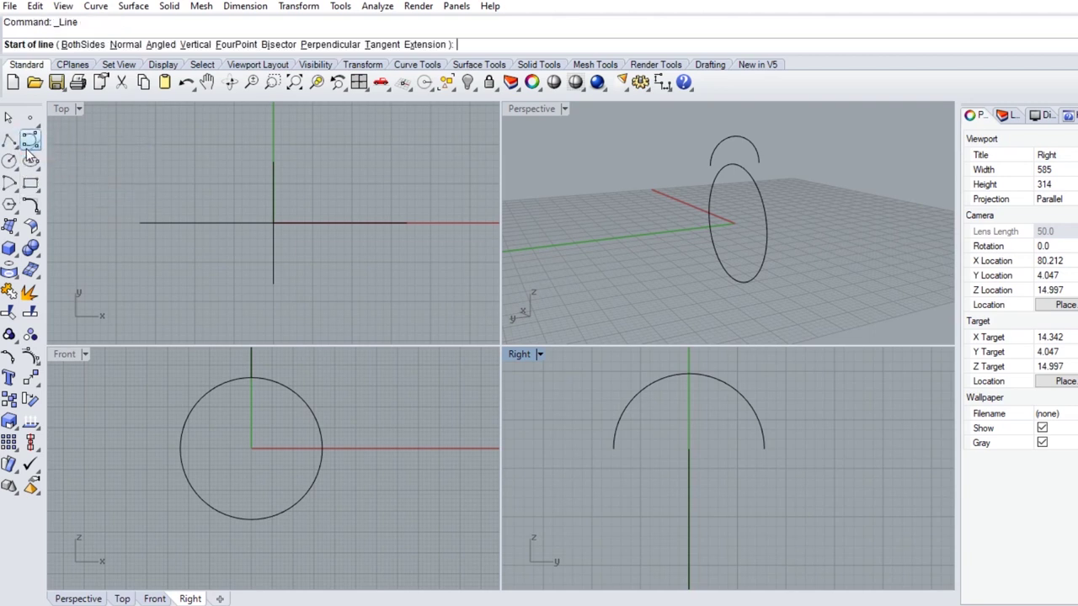
click(623, 447)
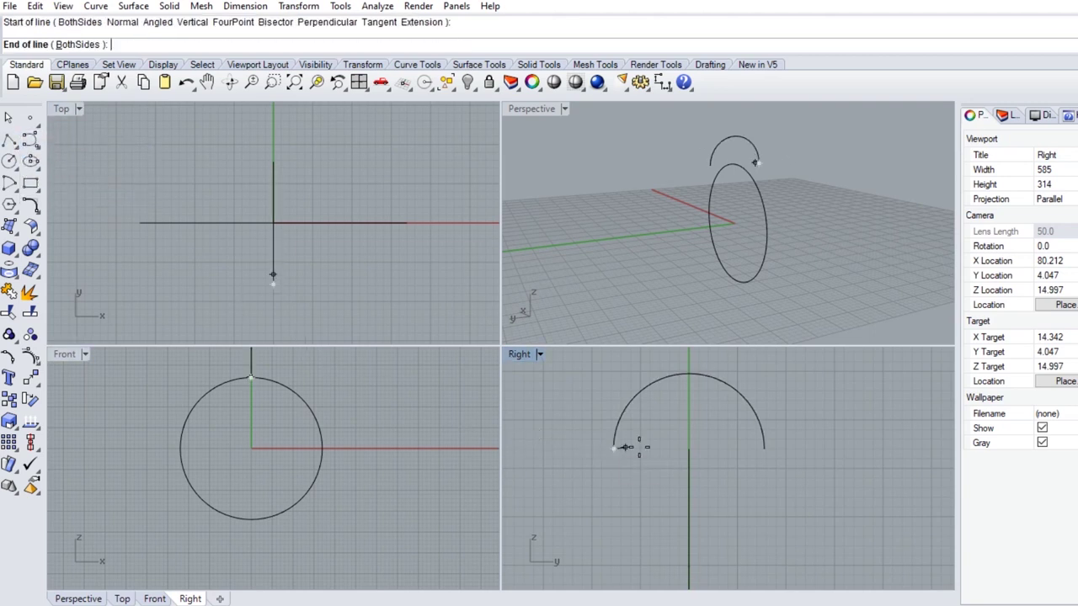
click(760, 449)
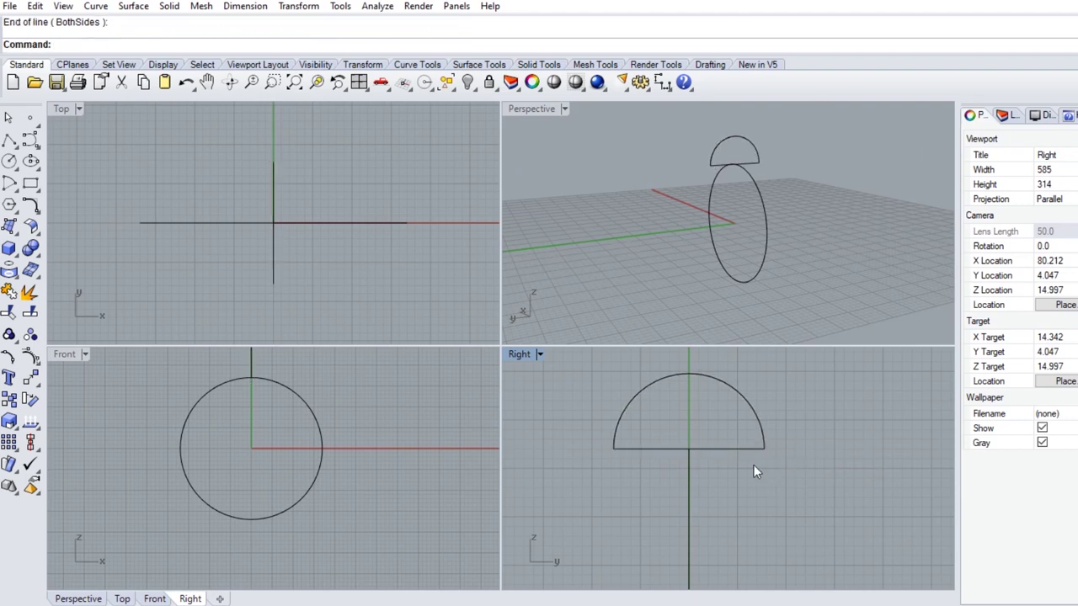
Join the arc and line into one closed half-dome curve, then reselect it.
drag(568, 351, 800, 485)
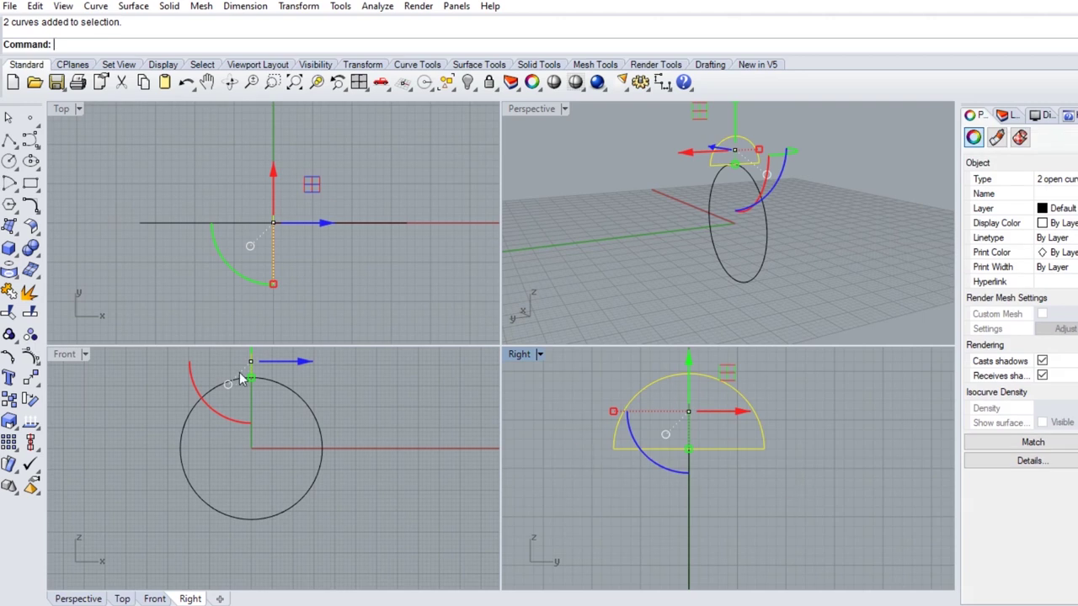
click(11, 293)
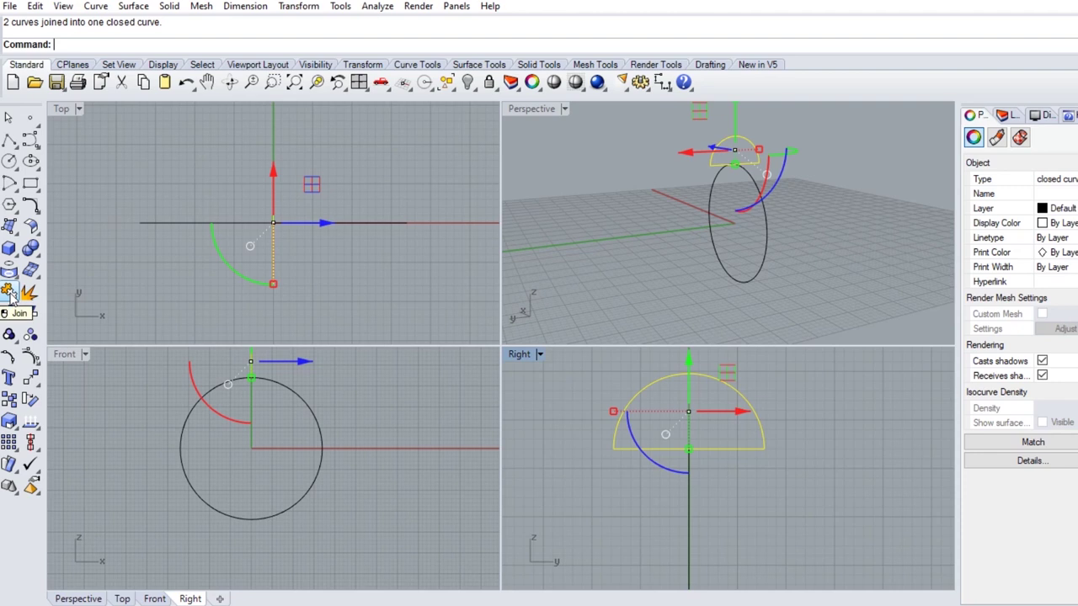
scroll(686, 419, down, 3)
scroll(686, 418, down, 2)
click(729, 443)
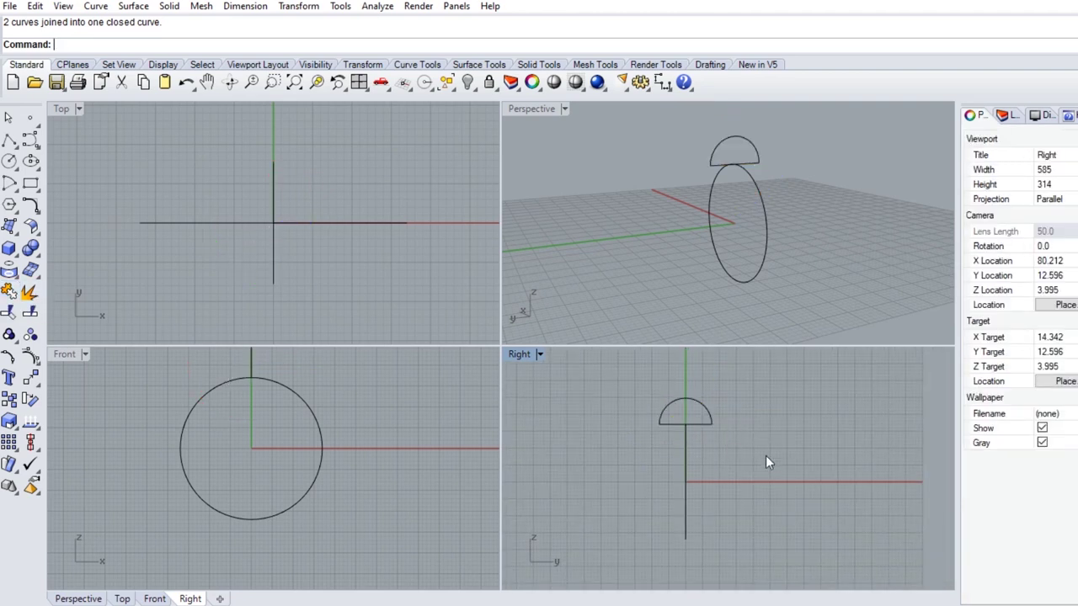
right_drag(762, 474, 779, 452)
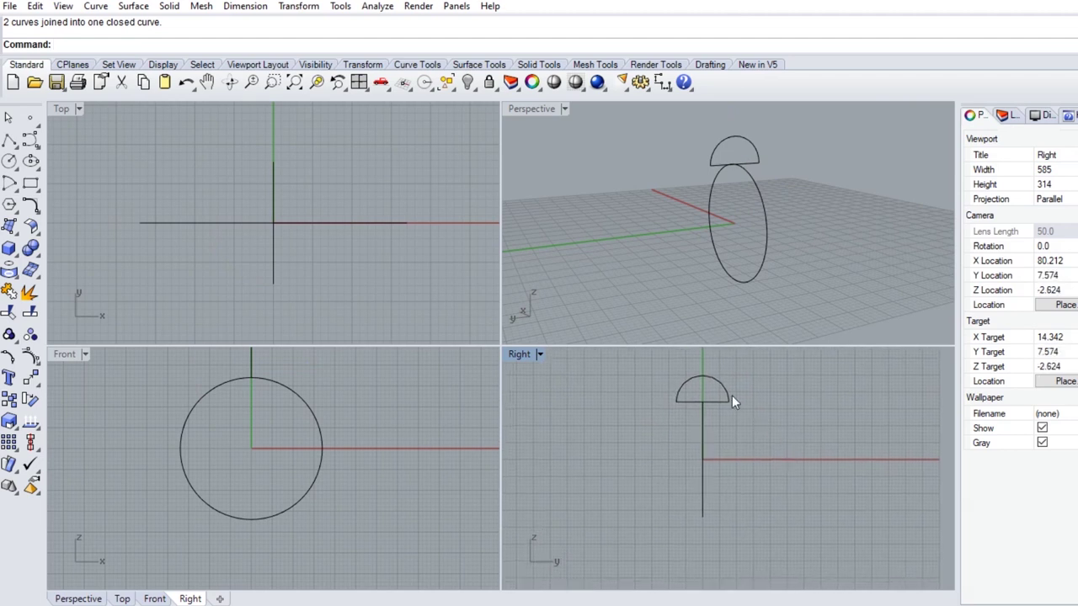
click(709, 377)
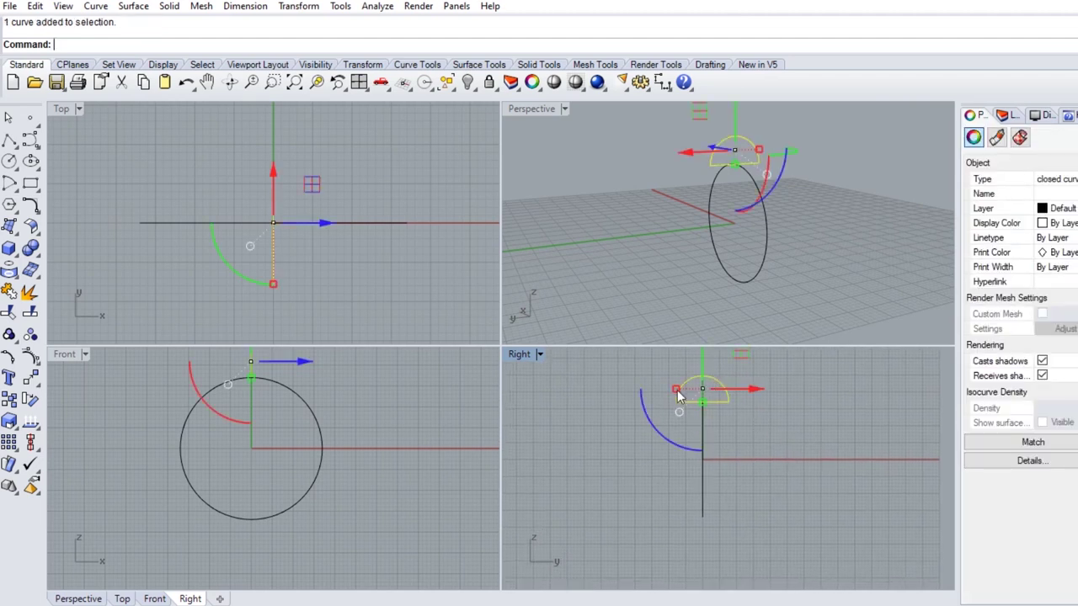
Mirror a copy of the half-dome across the origin to the circle's bottom and select it.
click(37, 382)
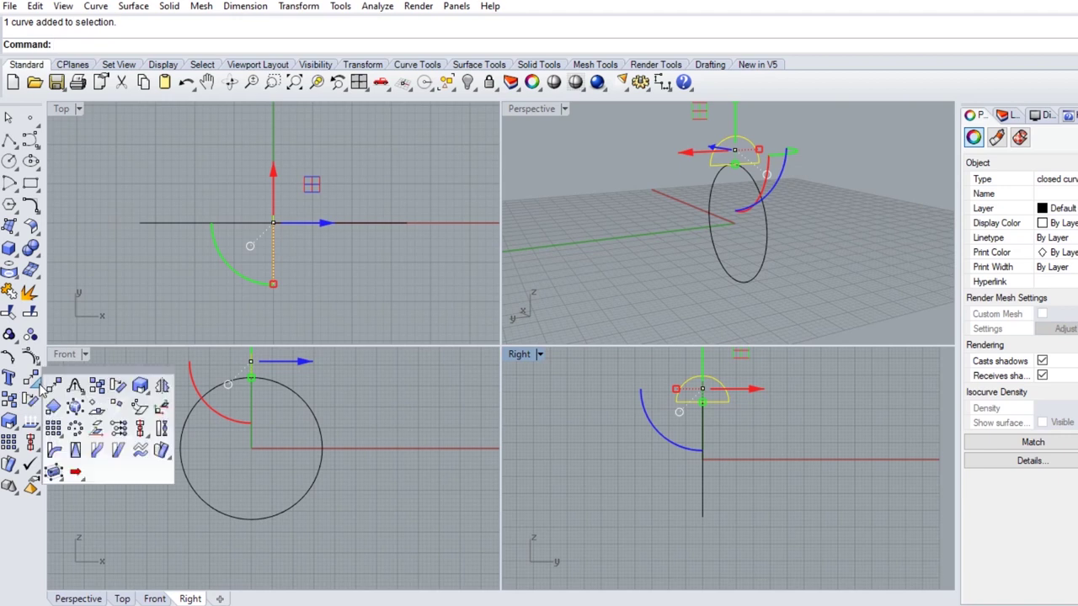
click(161, 387)
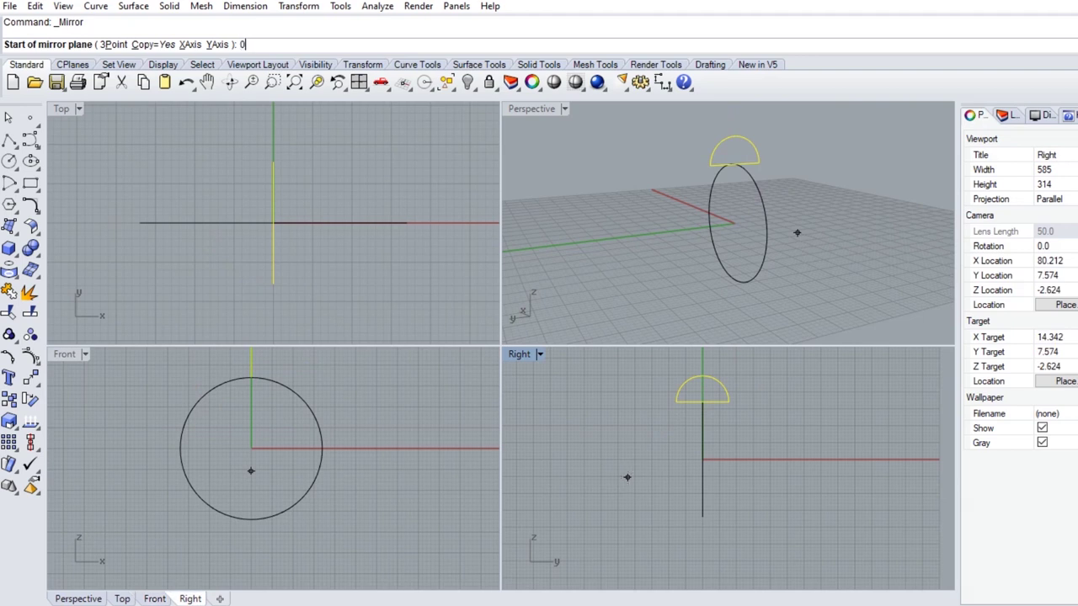
key(Return)
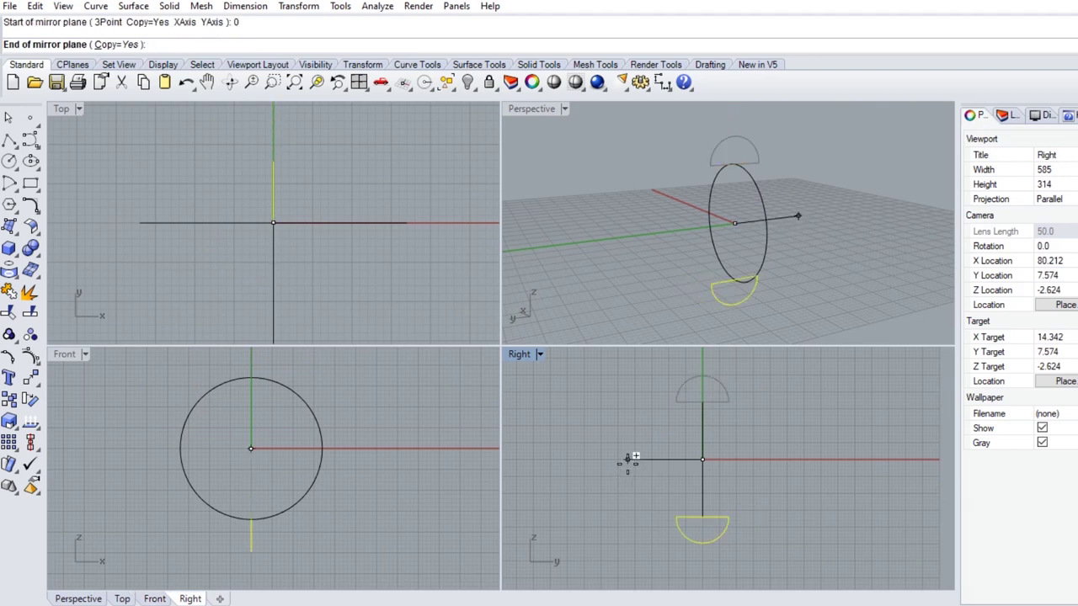
click(629, 460)
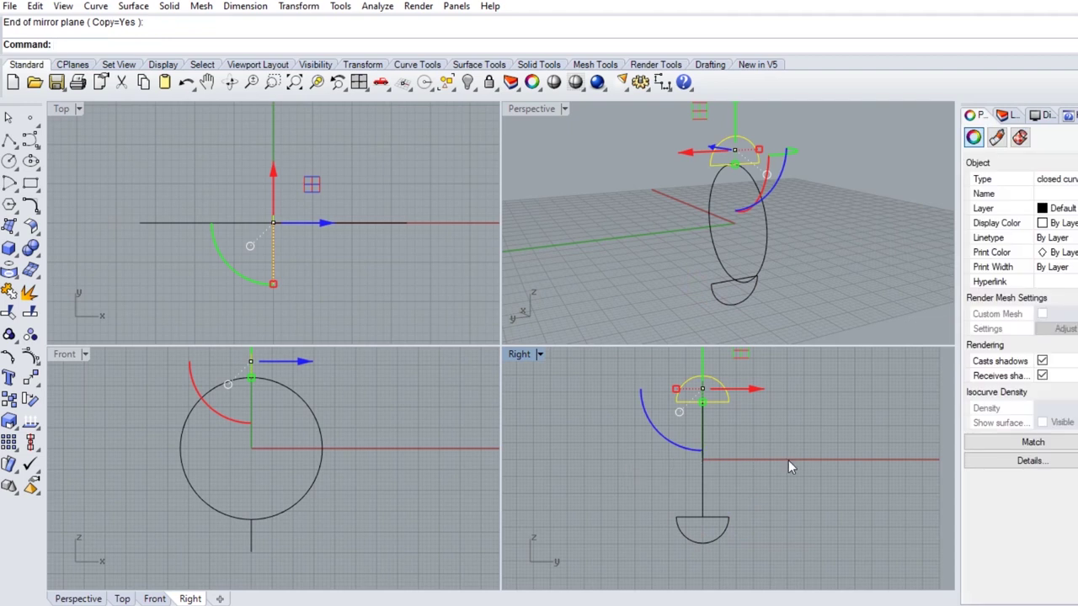
key(Escape)
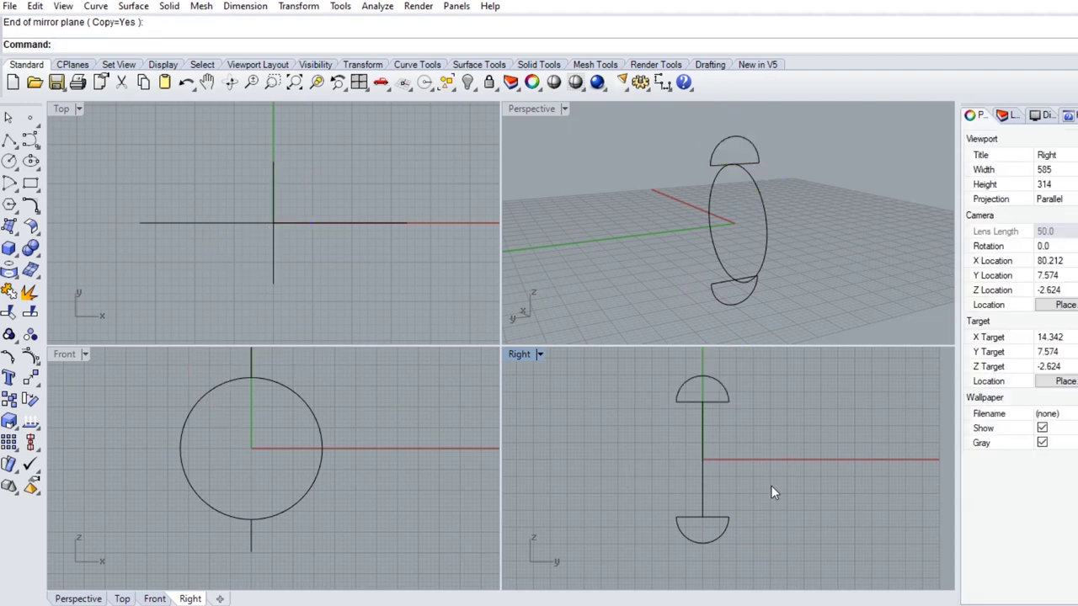
click(721, 519)
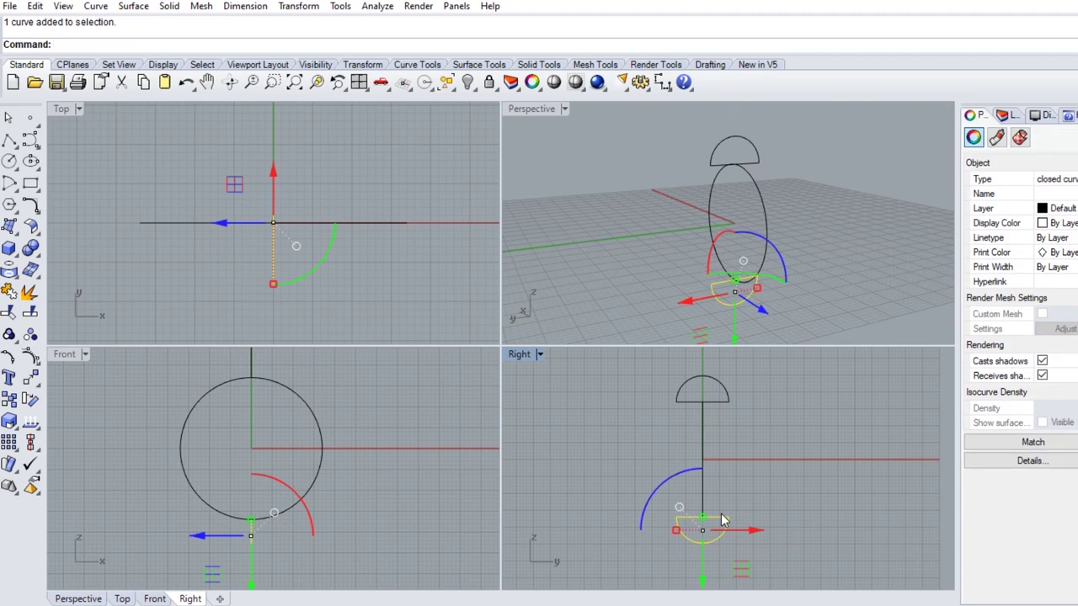
Scale the lower half-dome down uniformly with 3-D Scale from its quadrant point.
click(14, 431)
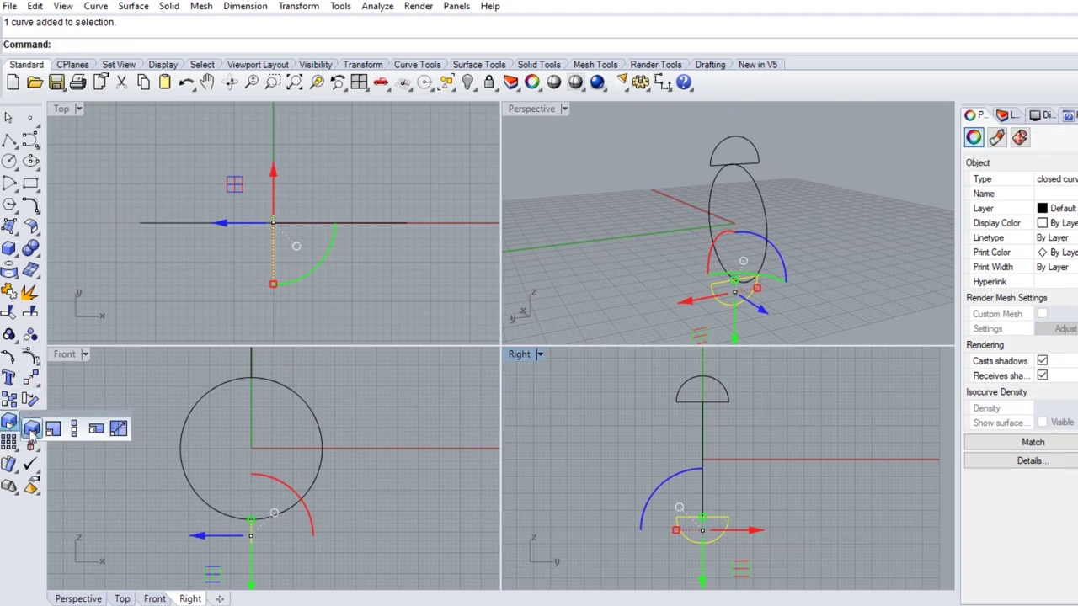
click(31, 432)
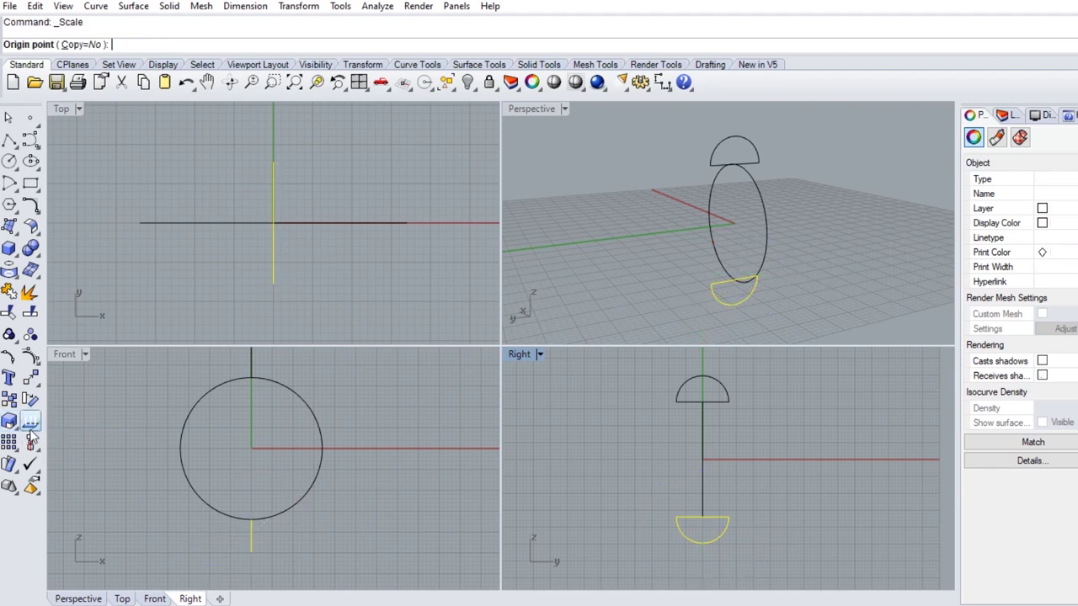
click(703, 517)
click(702, 558)
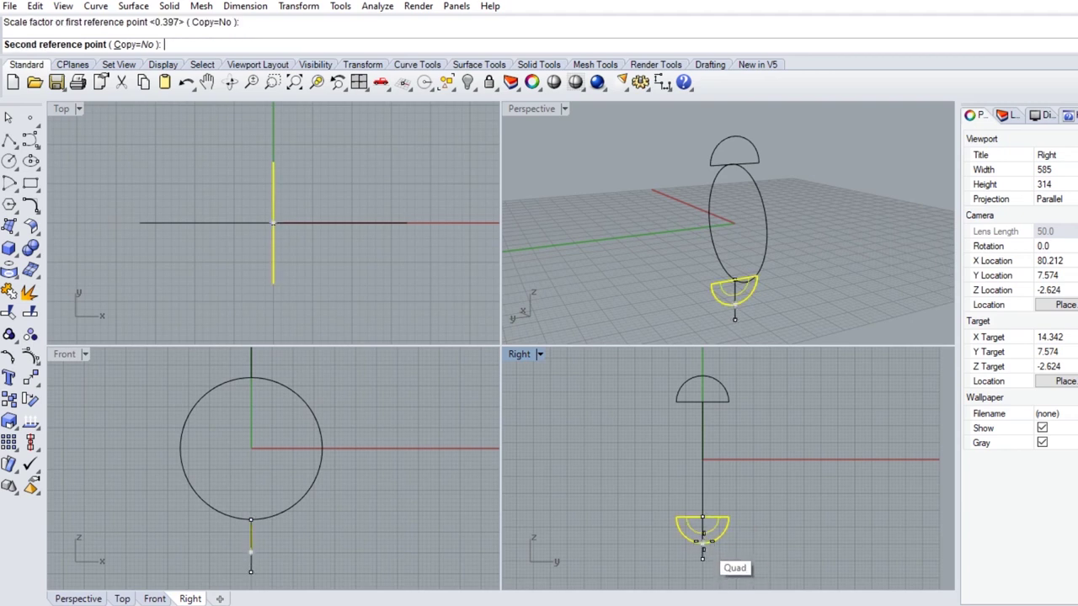
right_drag(702, 541, 701, 471)
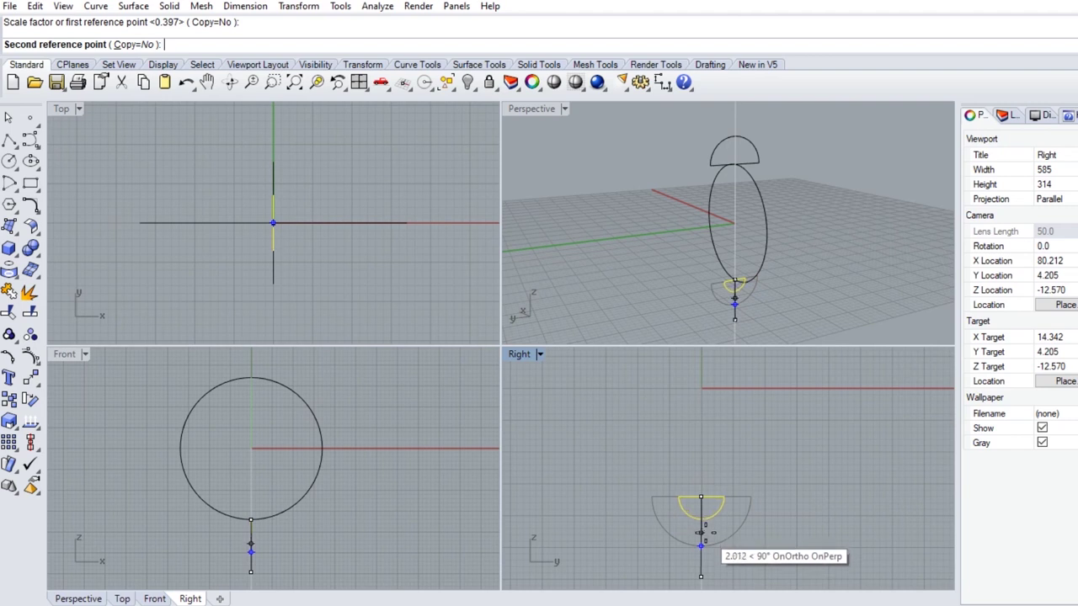
click(701, 546)
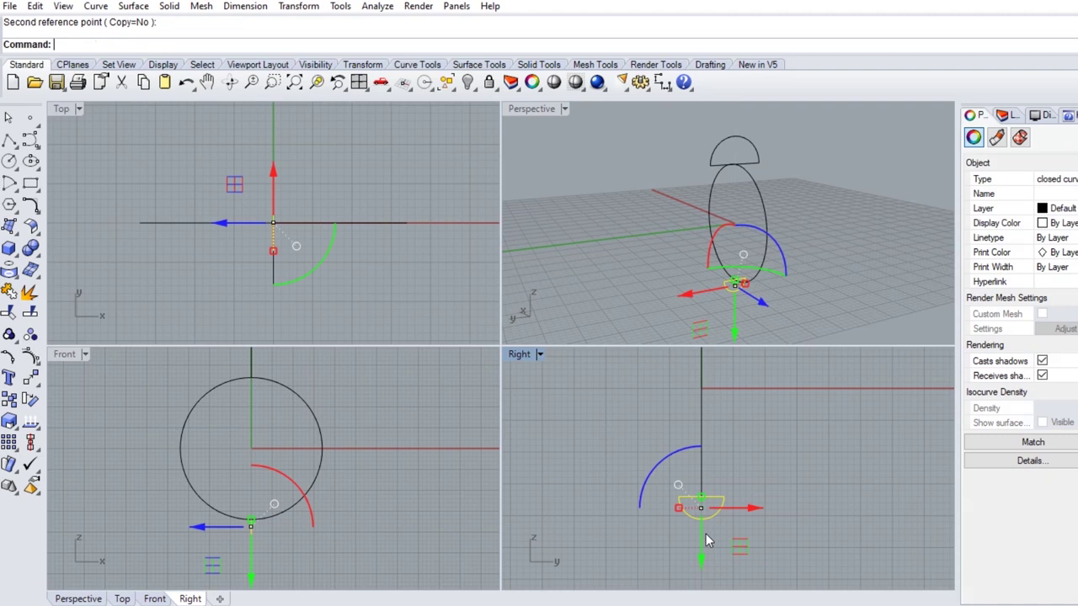
key(Escape)
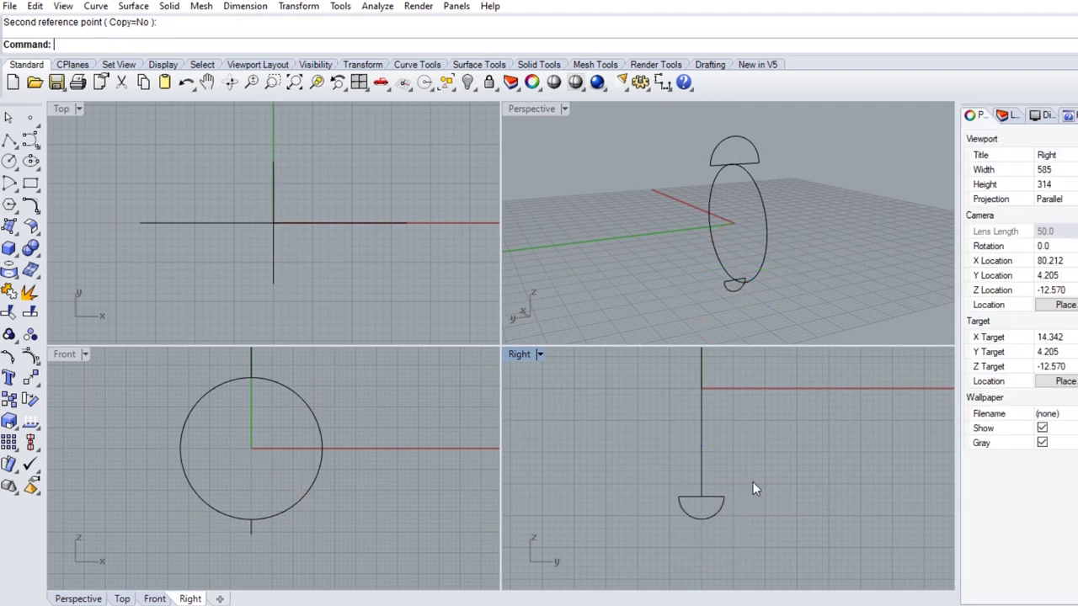
Maximize Perspective and start Sweep 1 Rail with the circle as rail and both half-domes as sections.
double_click(543, 109)
mouse_move(469, 328)
right_down()
mouse_move(548, 321)
mouse_move(545, 330)
right_up()
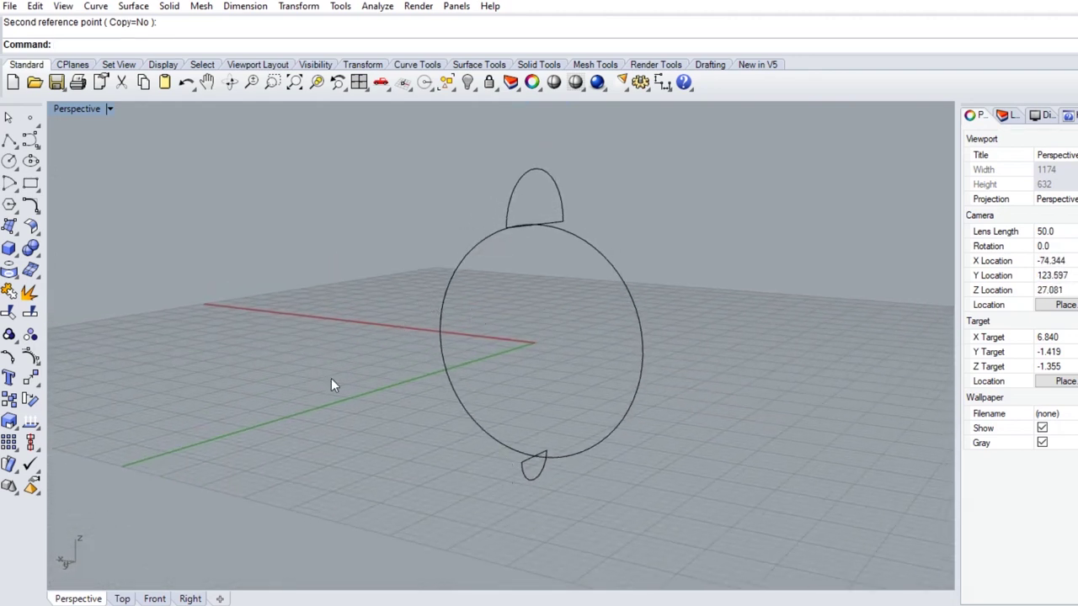
click(135, 6)
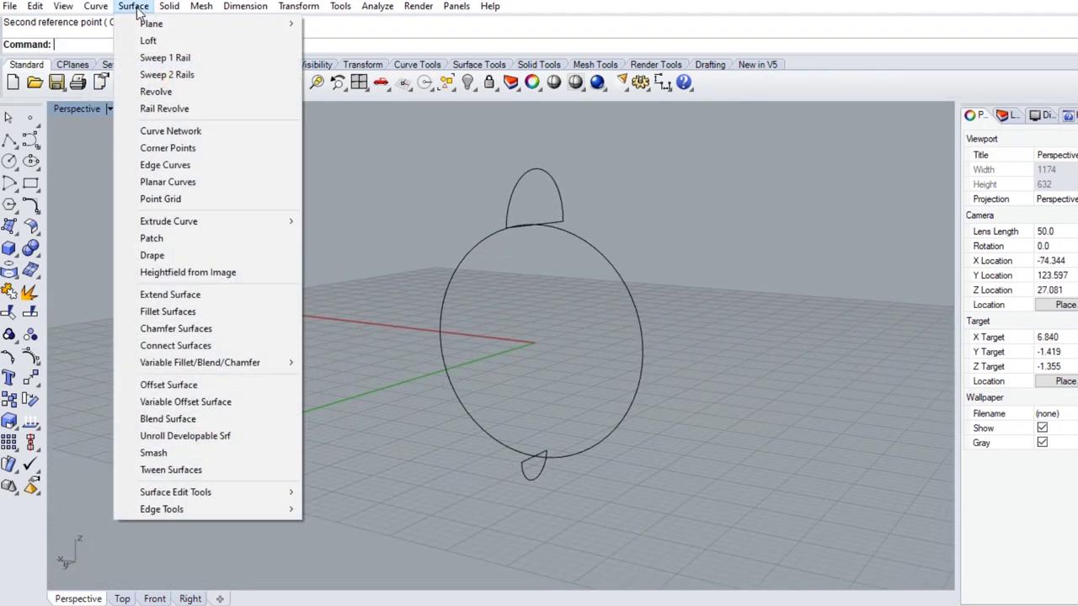
click(187, 59)
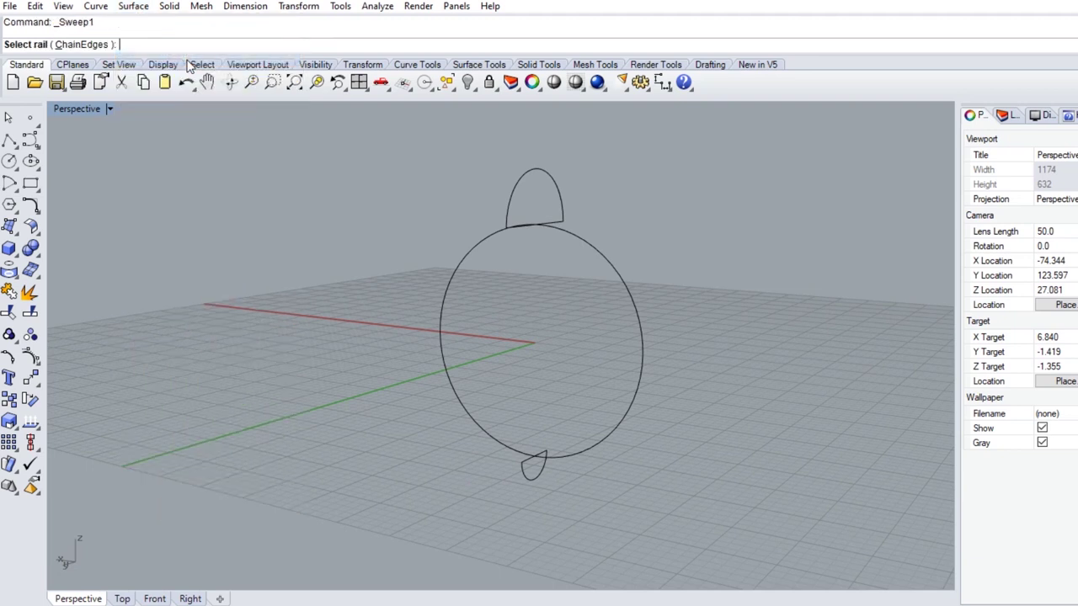
click(590, 252)
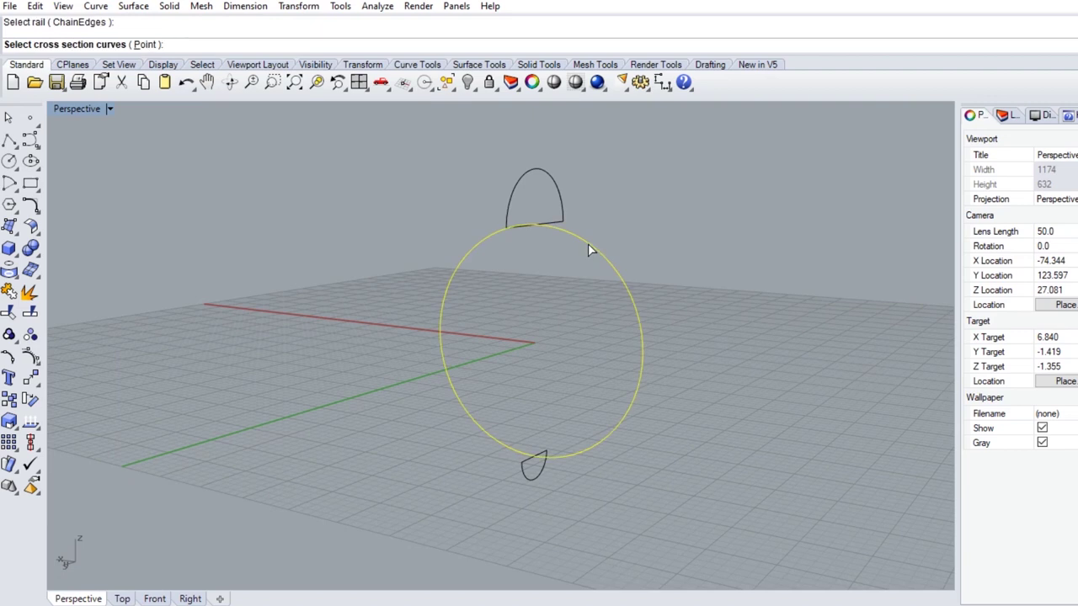
click(562, 203)
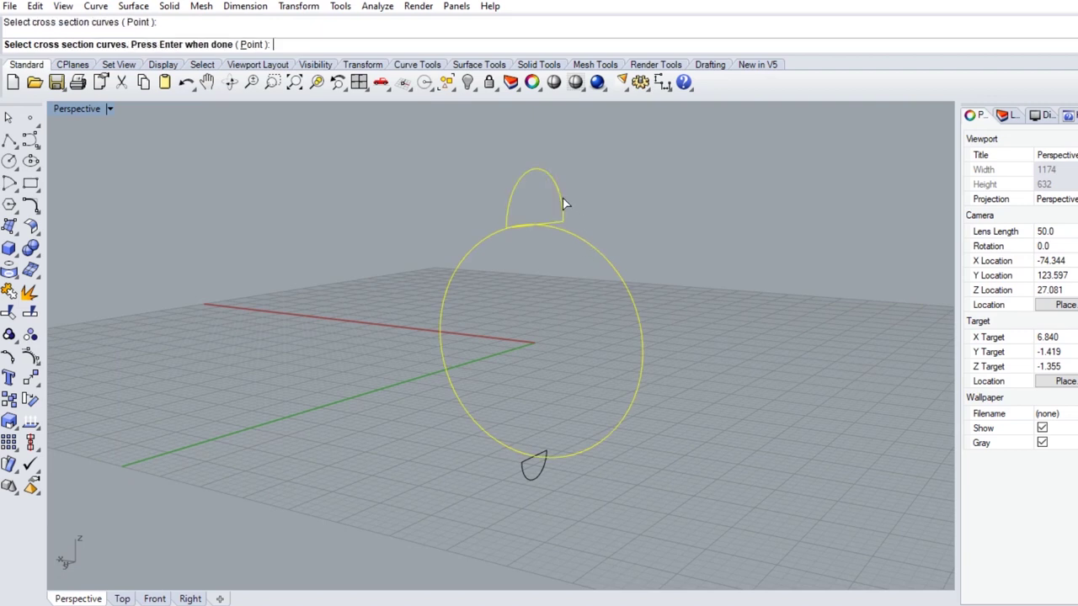
click(530, 479)
key(Return)
Move the upper and lower seam points to the arch centres.
right_drag(648, 466, 546, 483)
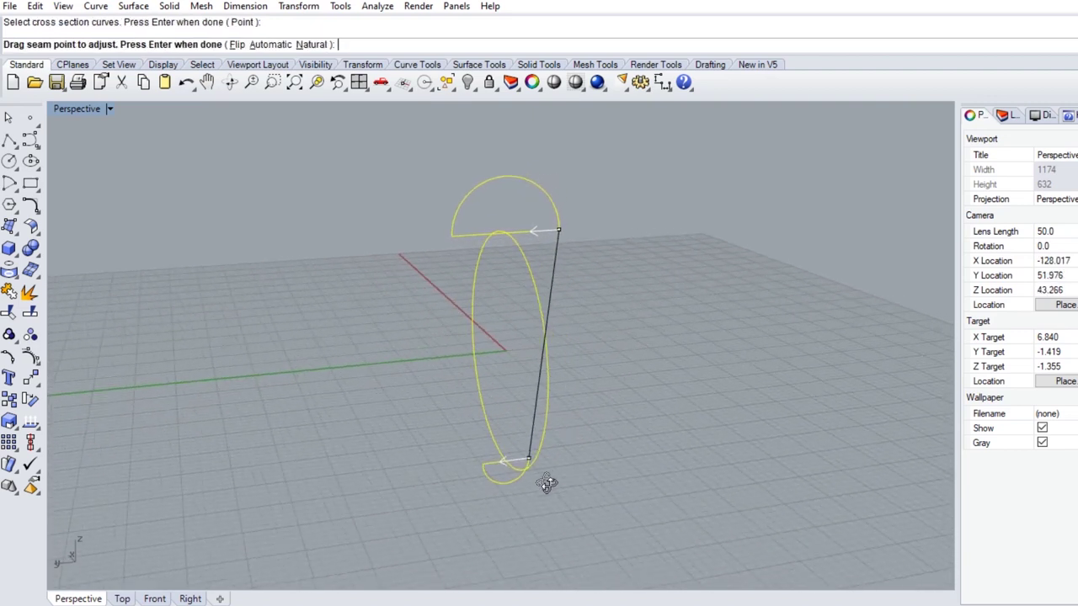
drag(556, 232, 502, 235)
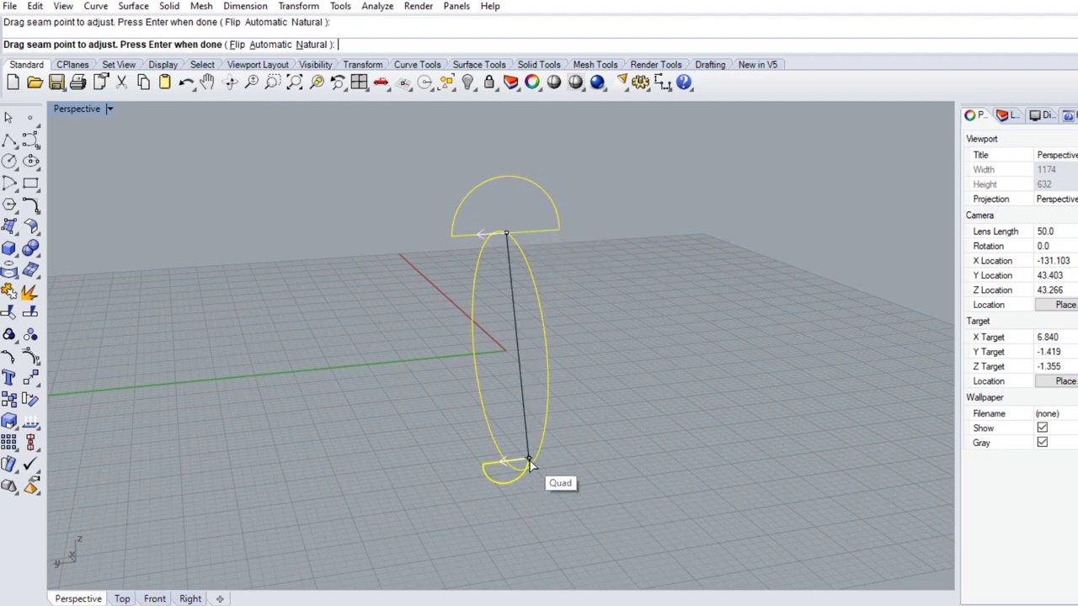
drag(529, 465, 510, 474)
right_drag(511, 476, 561, 432)
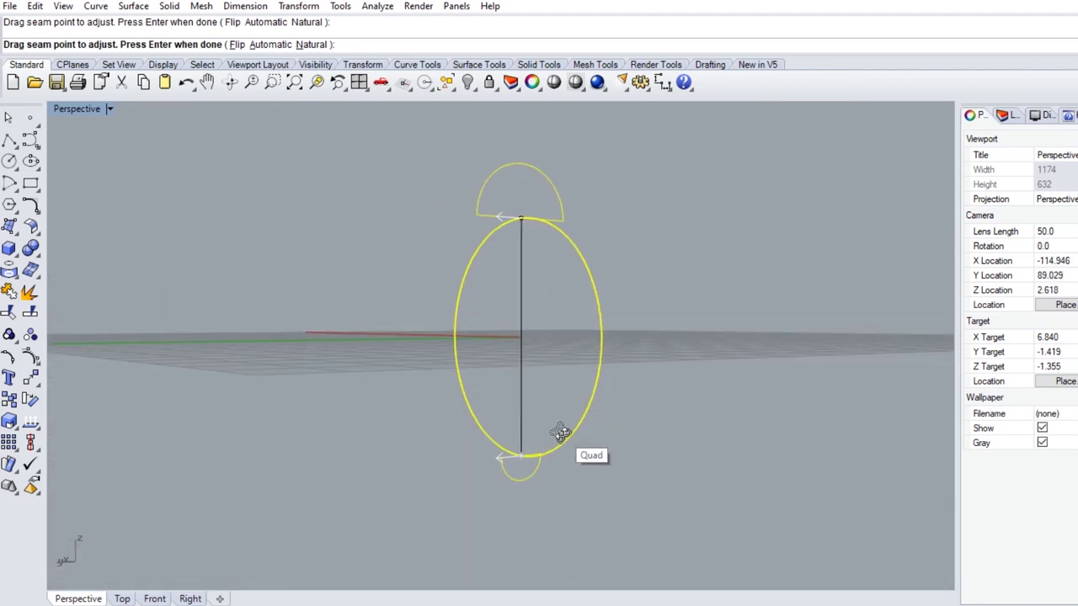
Build the sweep with the Closed sweep option enabled, forming a full ring surface.
key(Return)
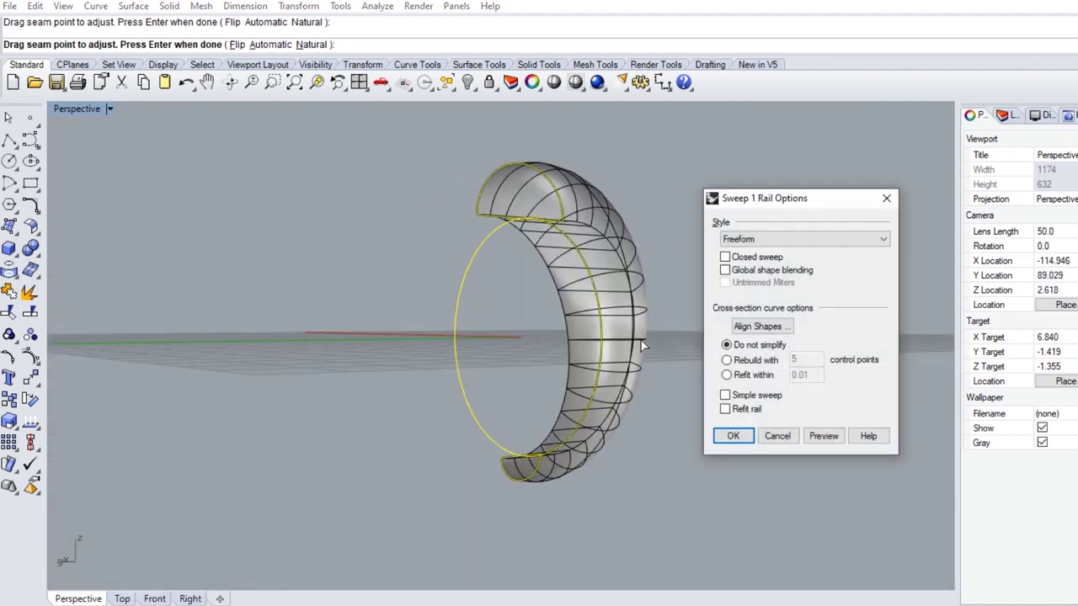
right_drag(641, 340, 589, 408)
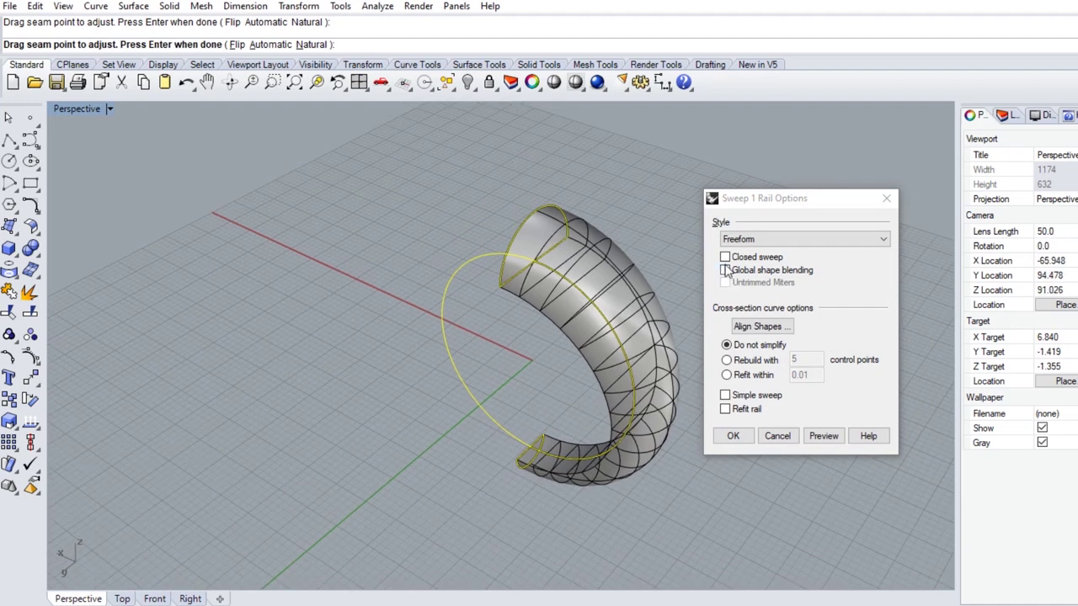
click(726, 257)
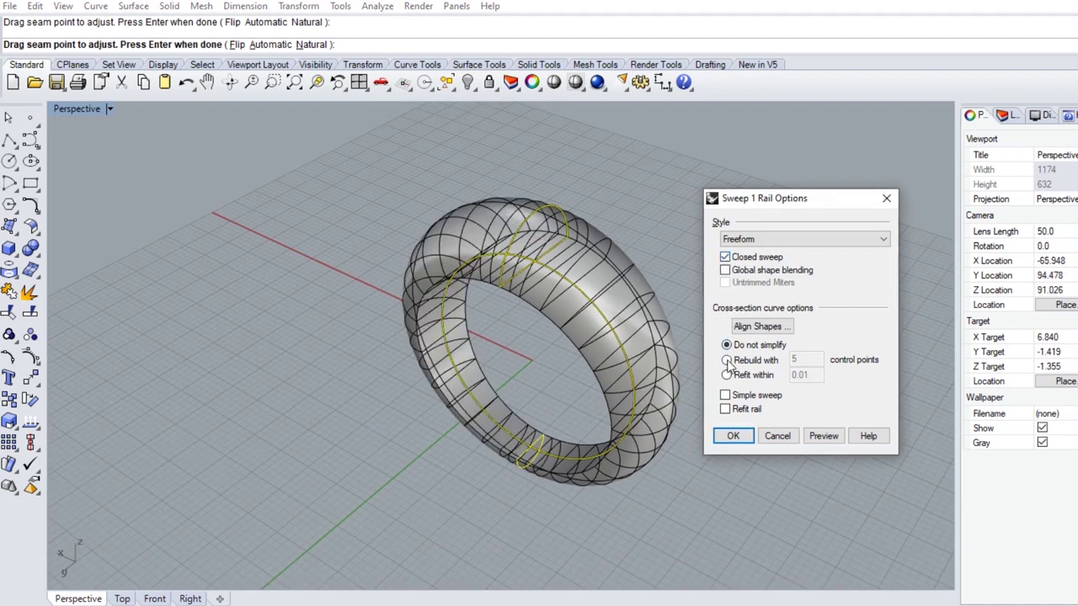
click(733, 436)
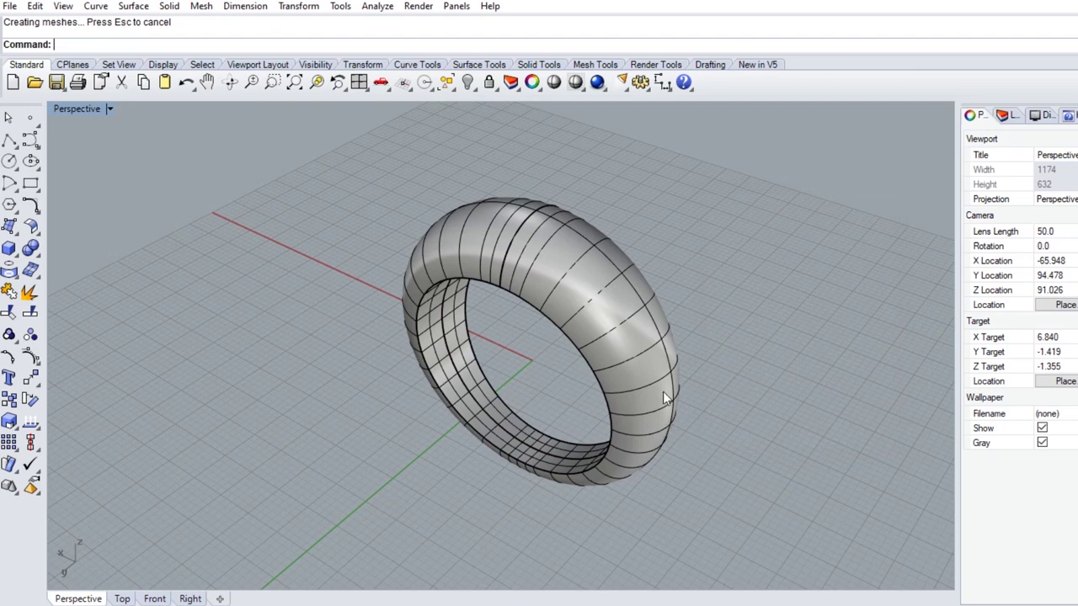
right_drag(684, 249, 676, 295)
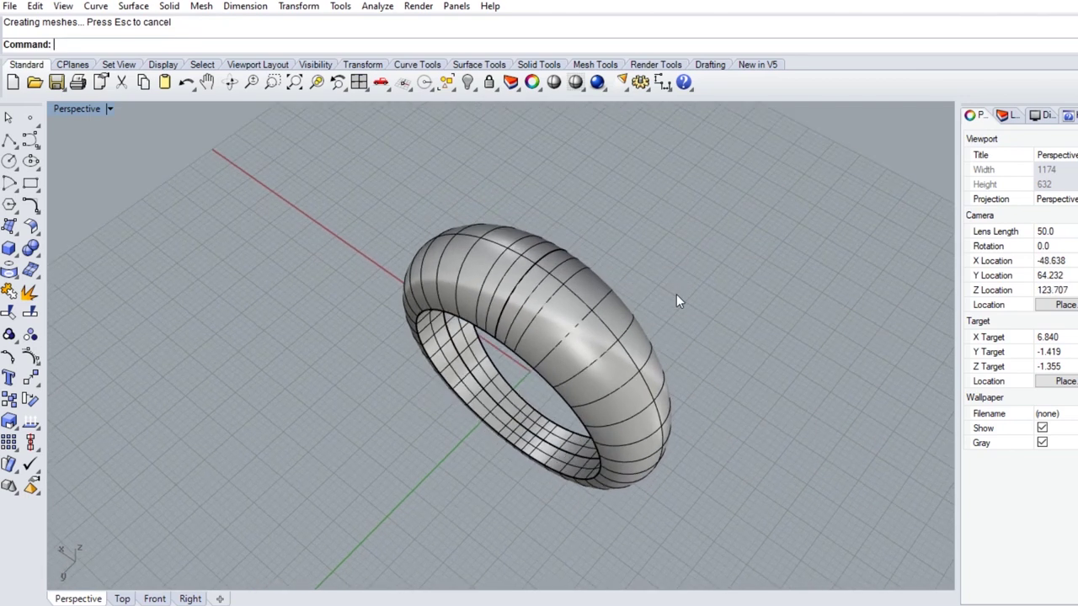
Switch Perspective to Shaded display and orbit to view the ring from front and side.
click(552, 84)
mouse_move(577, 417)
right_down()
mouse_move(528, 324)
mouse_move(457, 294)
mouse_move(560, 443)
mouse_move(555, 308)
mouse_move(460, 289)
mouse_move(414, 380)
mouse_move(405, 284)
right_up()
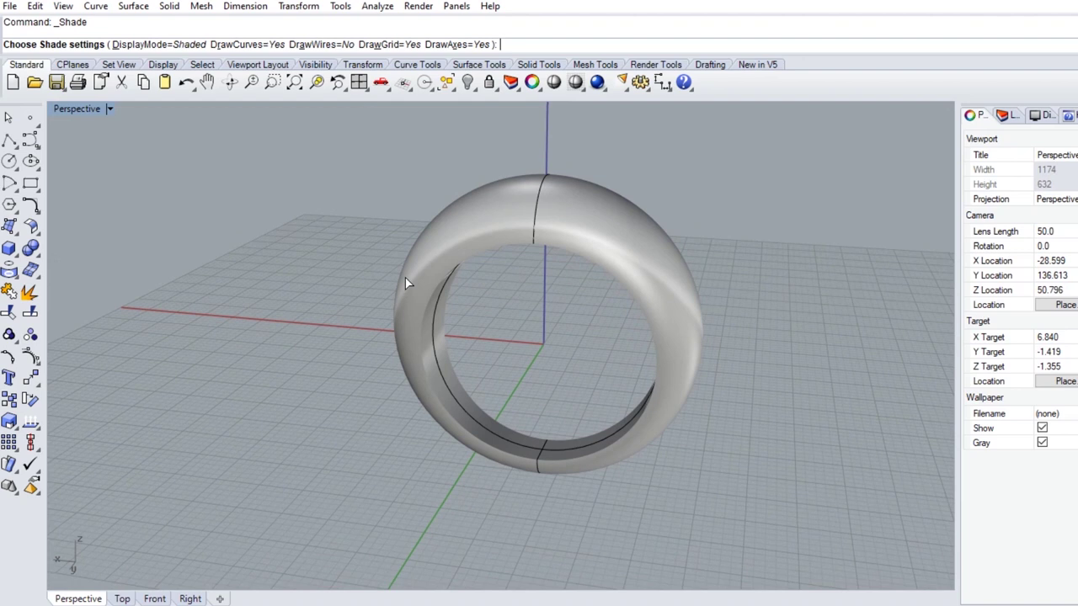
right_drag(657, 410, 495, 423)
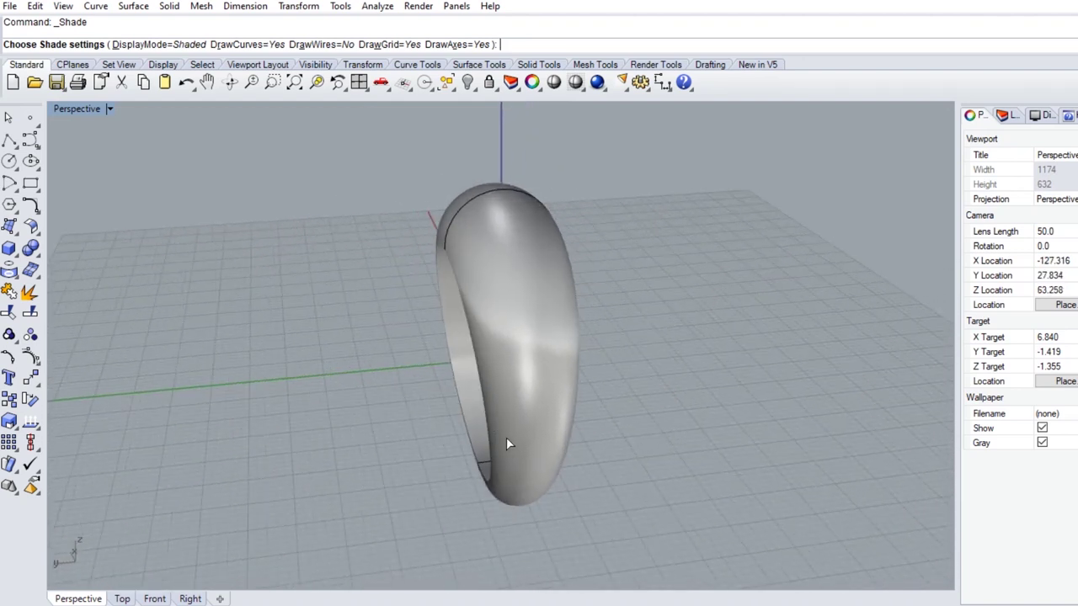